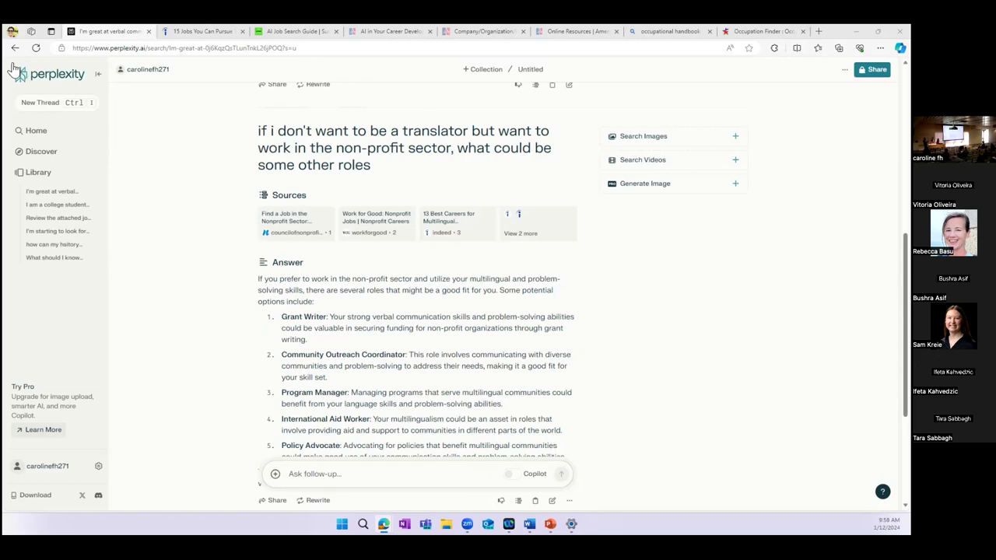
# - Begin a new thread with the text "I'm an academic advisor and my student has questions regarding future career options"
pyautogui.click(51, 108)
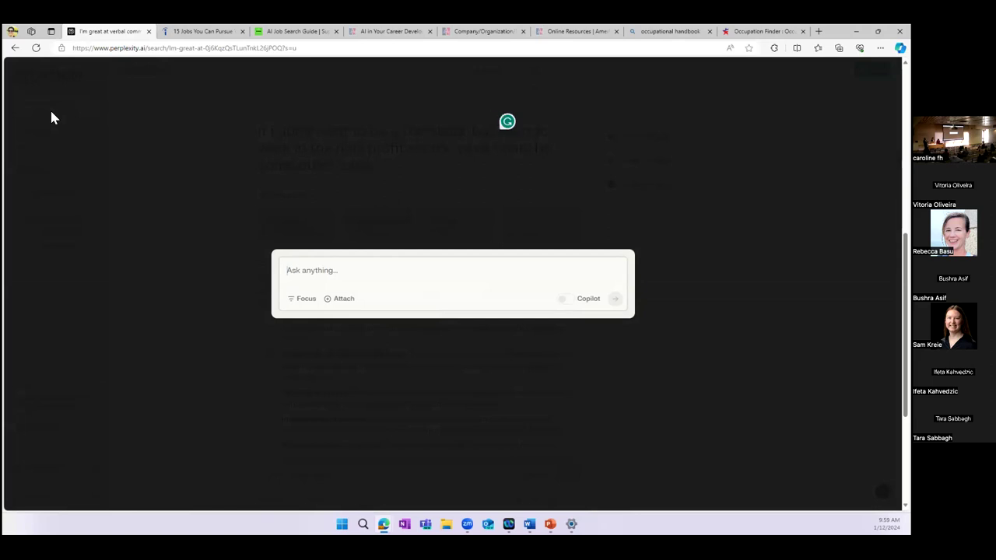
pyautogui.write("I'm an a")
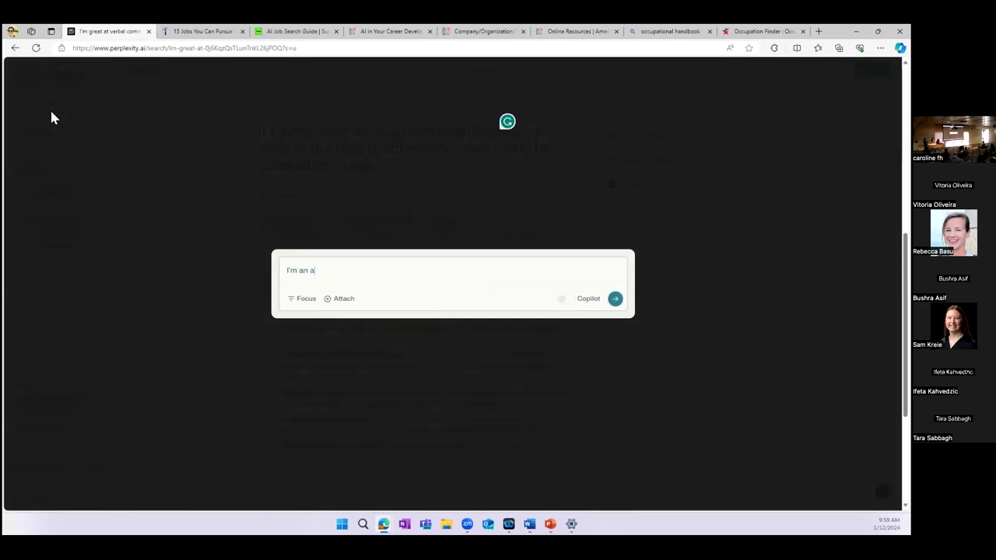
pyautogui.write('cademic advisor and my student has questio')
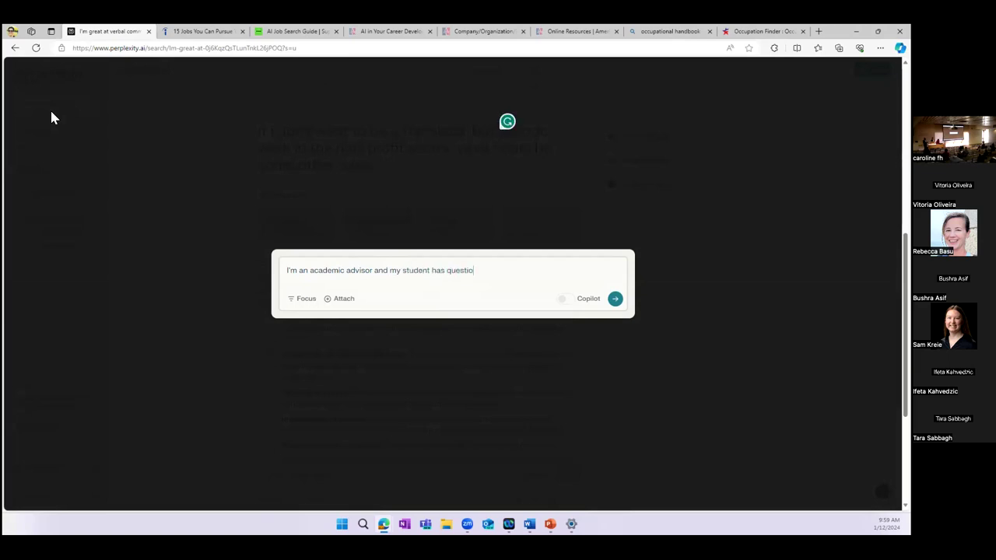
pyautogui.write('ns regarding future career options')
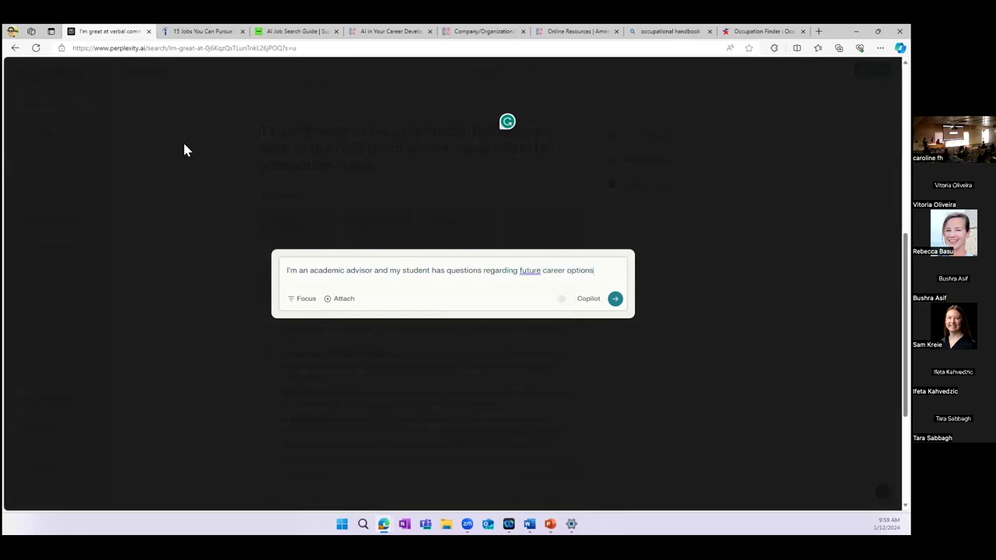
# - Change "an academic advisor" to "a college academic advisor", end the question with ", what can i do to help?" and submit it
pyautogui.click(315, 271)
pyautogui.press('BackSpace')
pyautogui.press('BackSpace')
pyautogui.press('BackSpace')
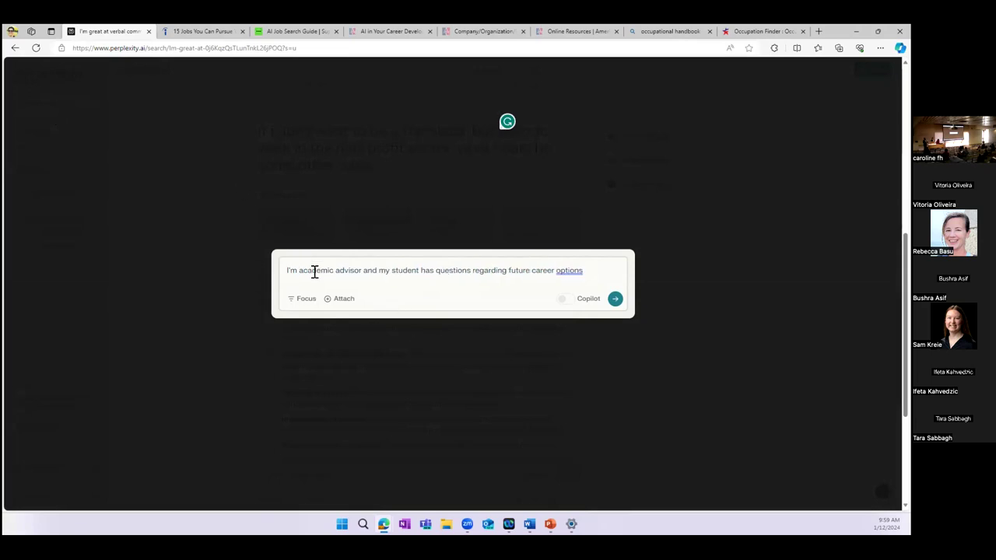
pyautogui.write('a college ')
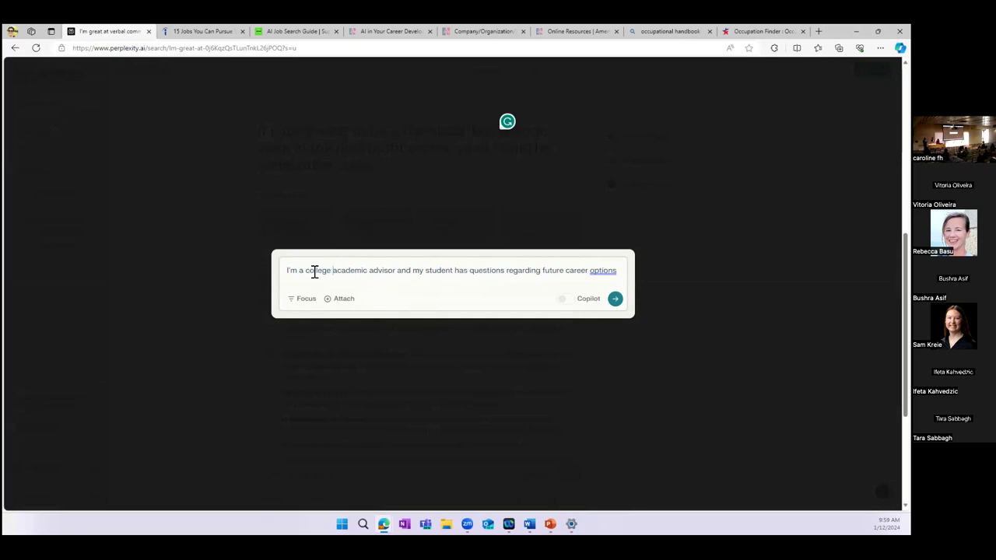
pyautogui.write('what can i do to help?')
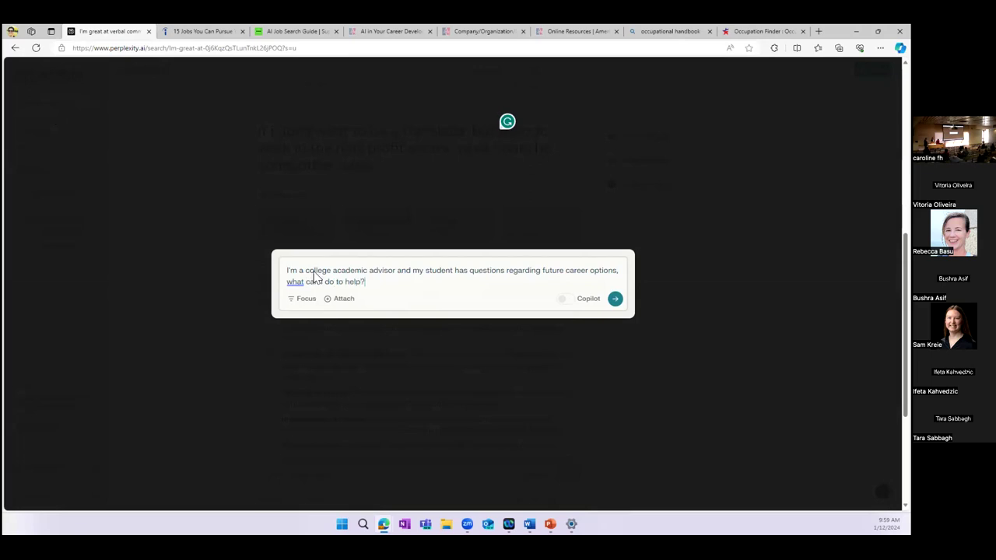
pyautogui.press('Return')
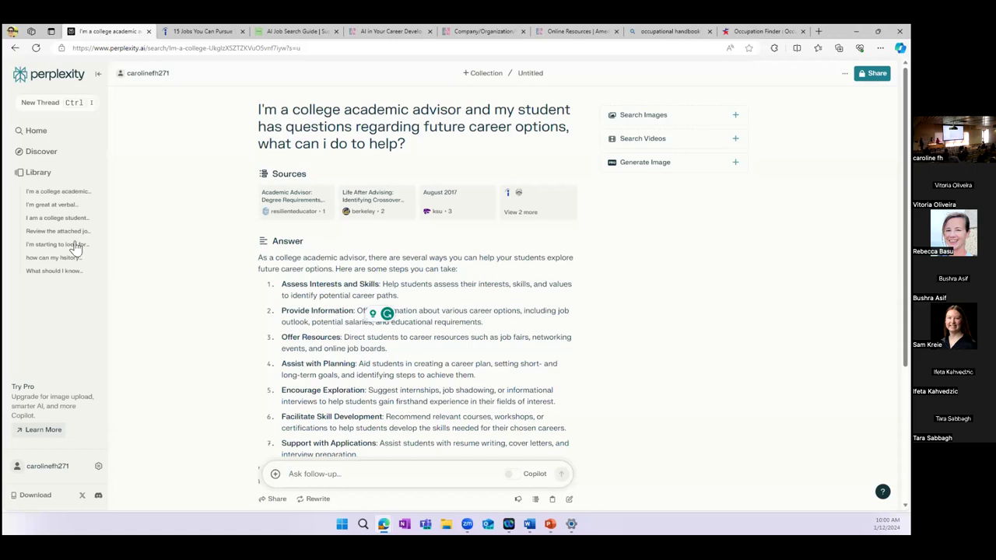
# - Ask in a new thread: "i'm a business admin major with history working as a waitress and interning with my local comptroller office. draft me a resume"
pyautogui.click(41, 102)
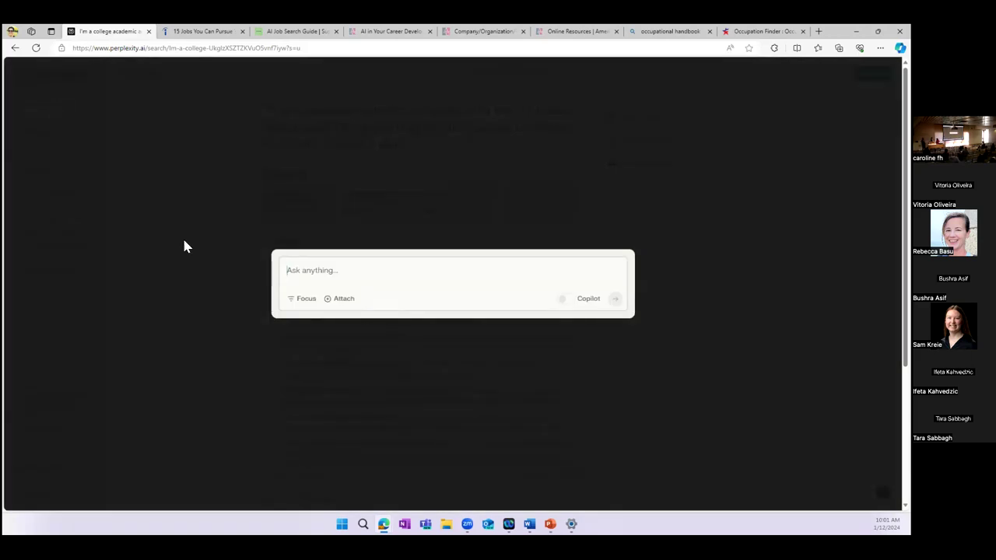
pyautogui.write("i'm a ")
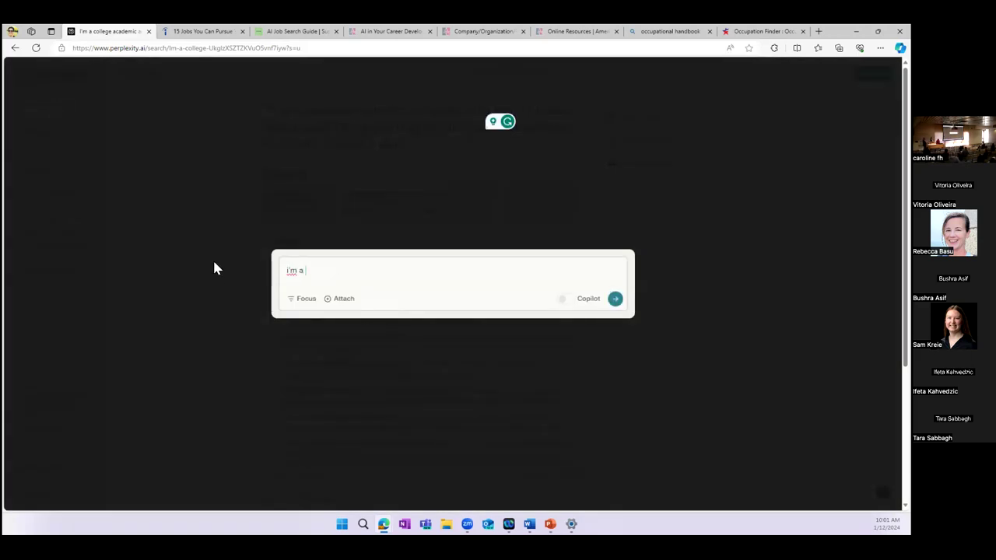
pyautogui.write('business admi')
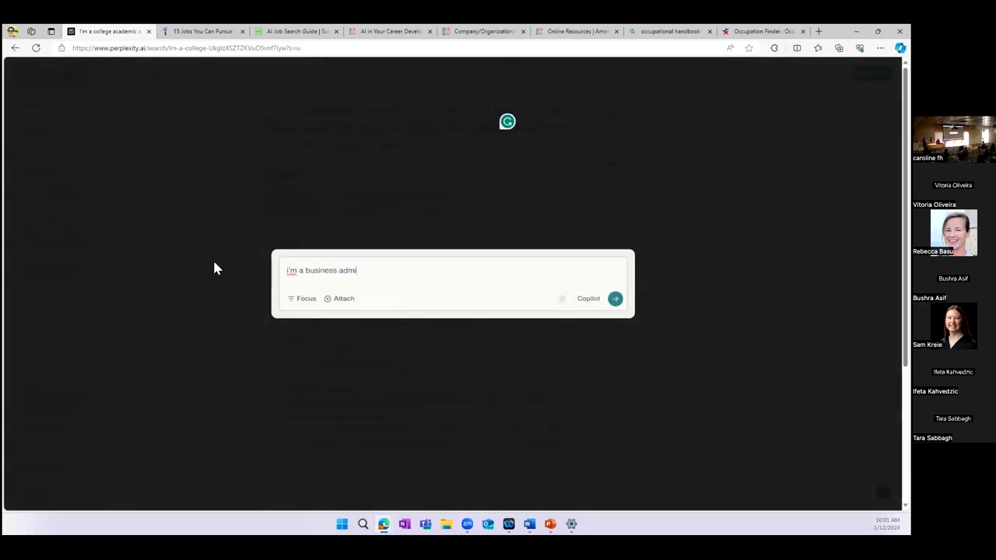
pyautogui.write('n major with history worki')
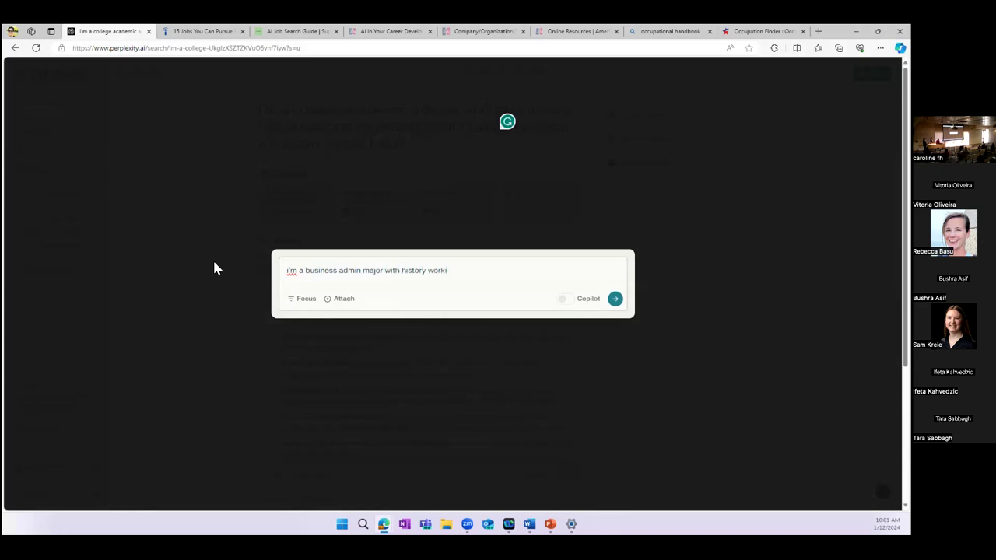
pyautogui.write('ng as a waitress and interning with my local comptroller office. draft me a resume')
pyautogui.press('Return')
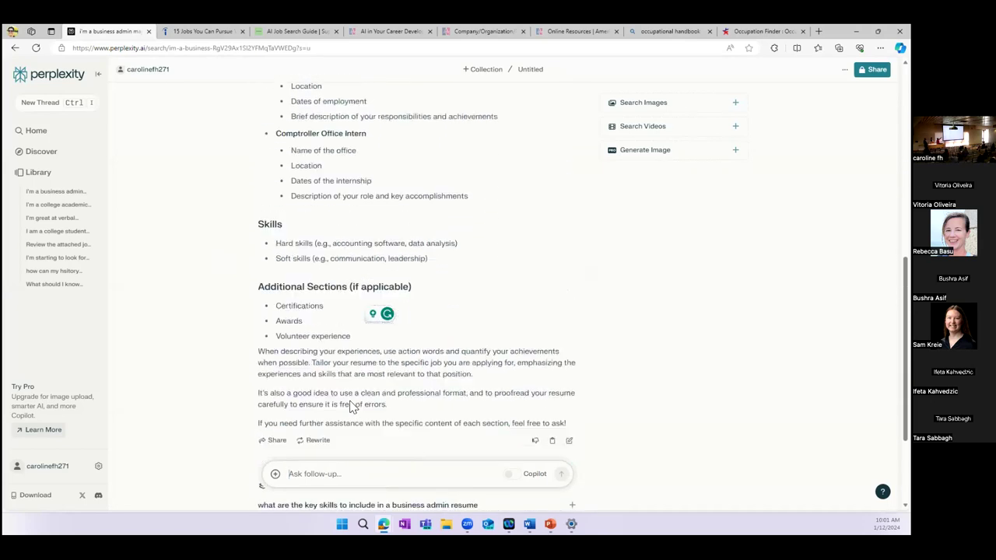
pyautogui.scroll(1, 354, 407)
pyautogui.scroll(2, 351, 407)
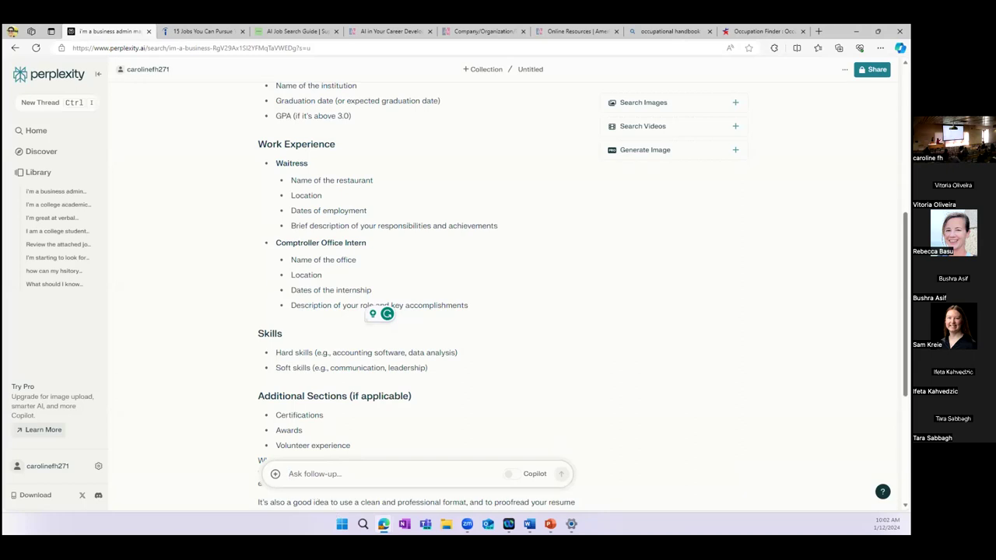
# - Ask in a new thread: "could you make the following sentence more active and highlight my excel skills " analyzed data on excel""
pyautogui.click(43, 105)
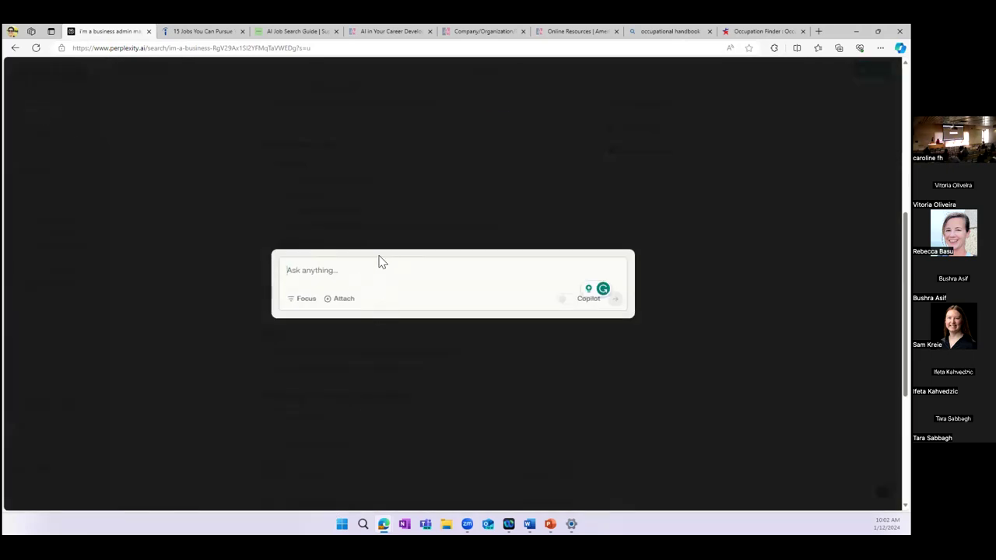
pyautogui.write('could')
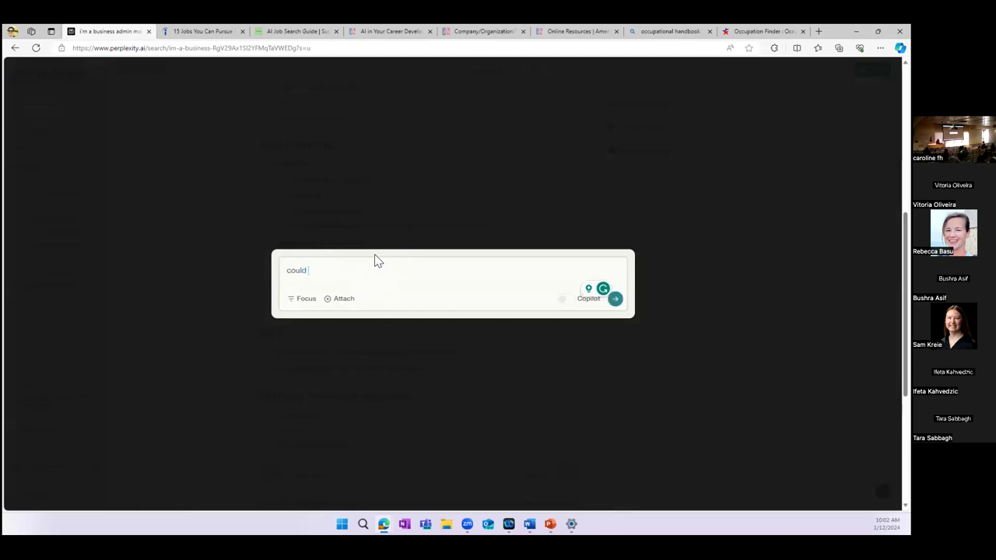
pyautogui.press('BackSpace')
pyautogui.press('BackSpace')
pyautogui.press('BackSpace')
pyautogui.press('BackSpace')
pyautogui.press('BackSpace')
pyautogui.press('BackSpace')
pyautogui.write('could you make the following se')
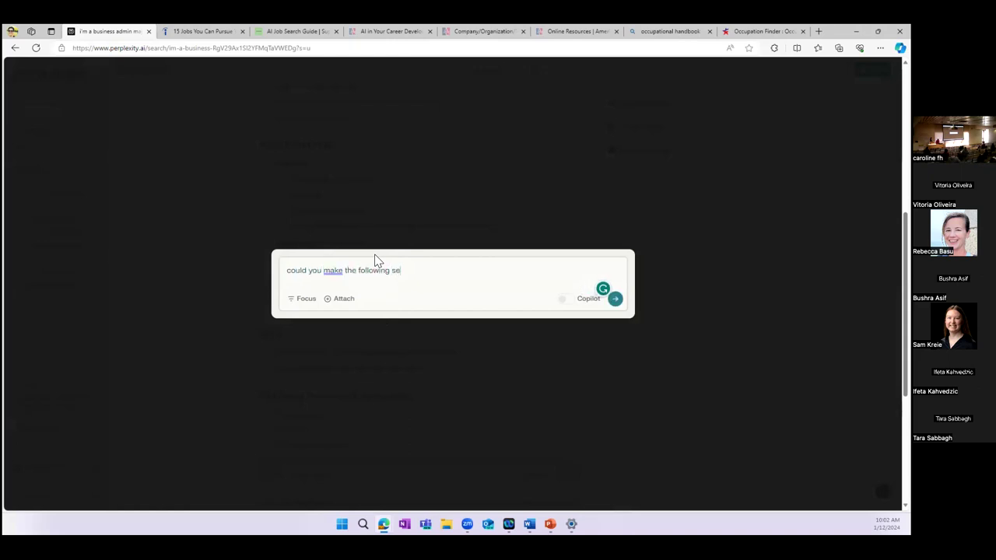
pyautogui.write('ntence more active and highlight my excel skills')
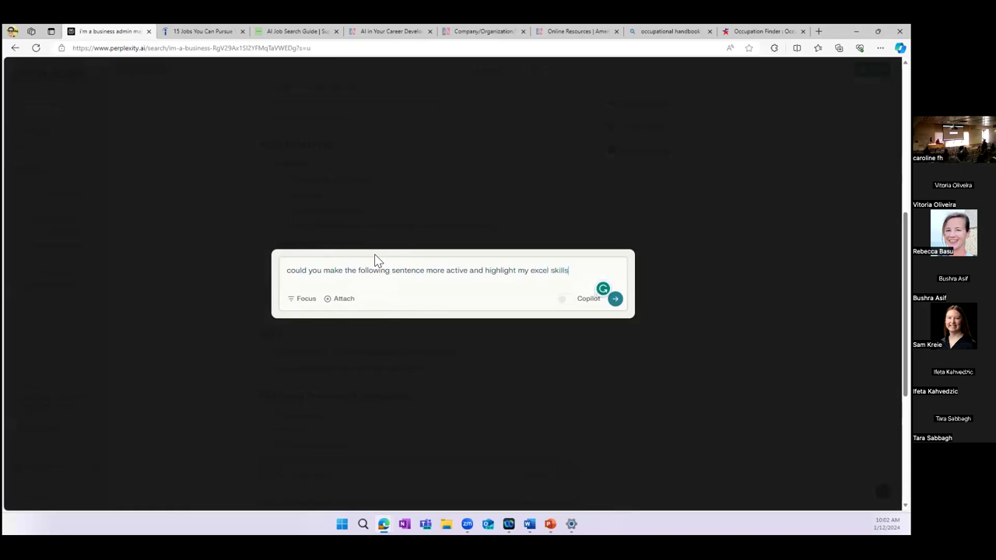
pyautogui.write(' " analyzed data on excel')
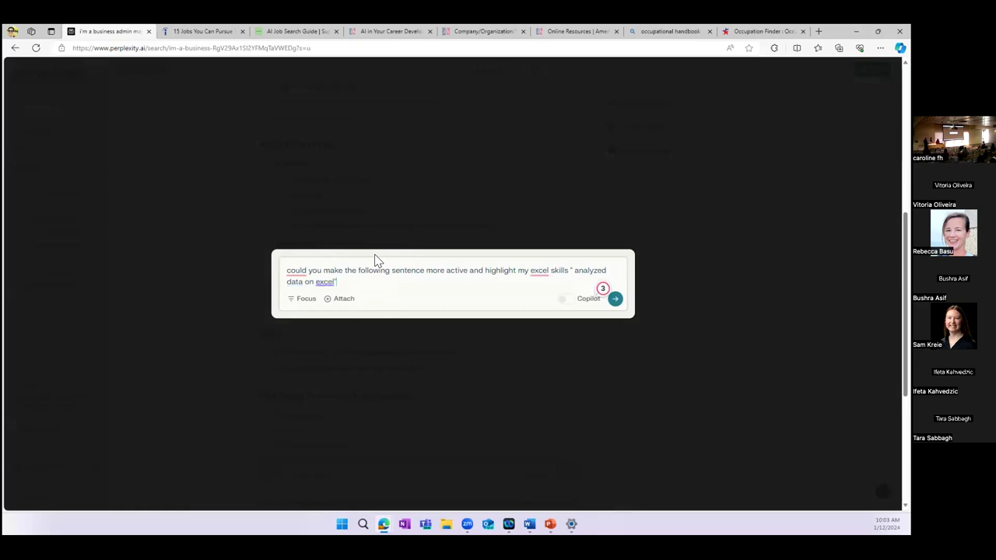
pyautogui.press('Return')
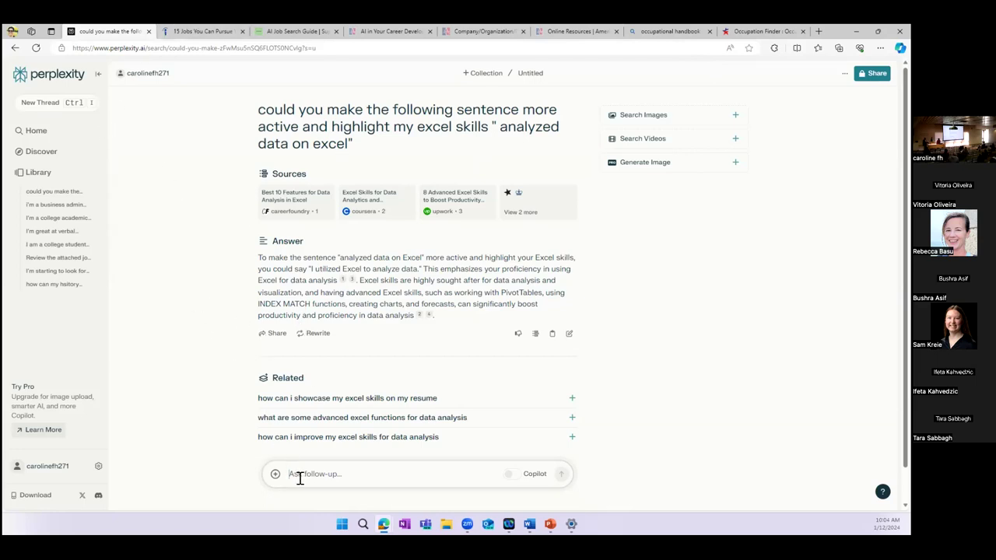
# - View the follow-up's file attachment picker without attaching anything, and switch to the slide presentation on Career Center AI Projects
pyautogui.click(276, 475)
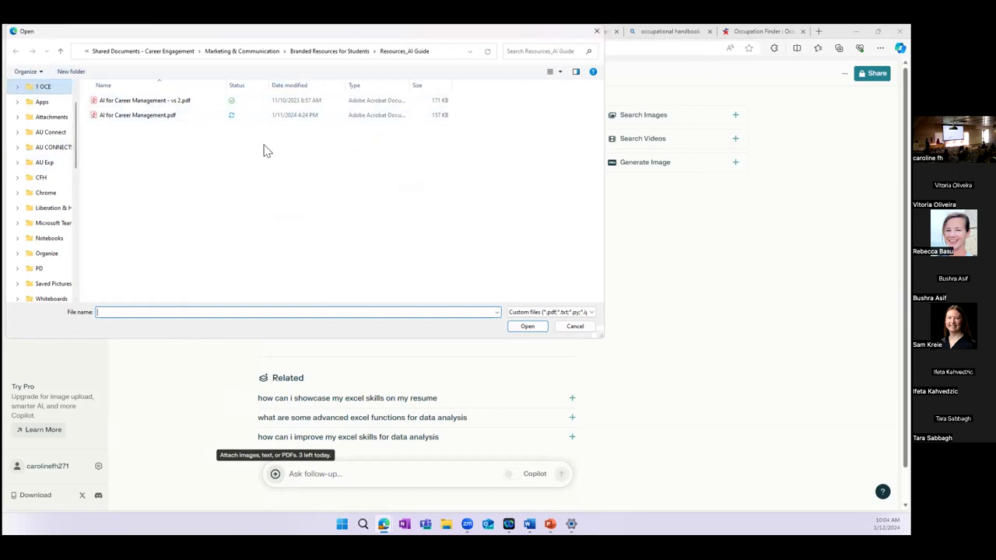
pyautogui.click(597, 31)
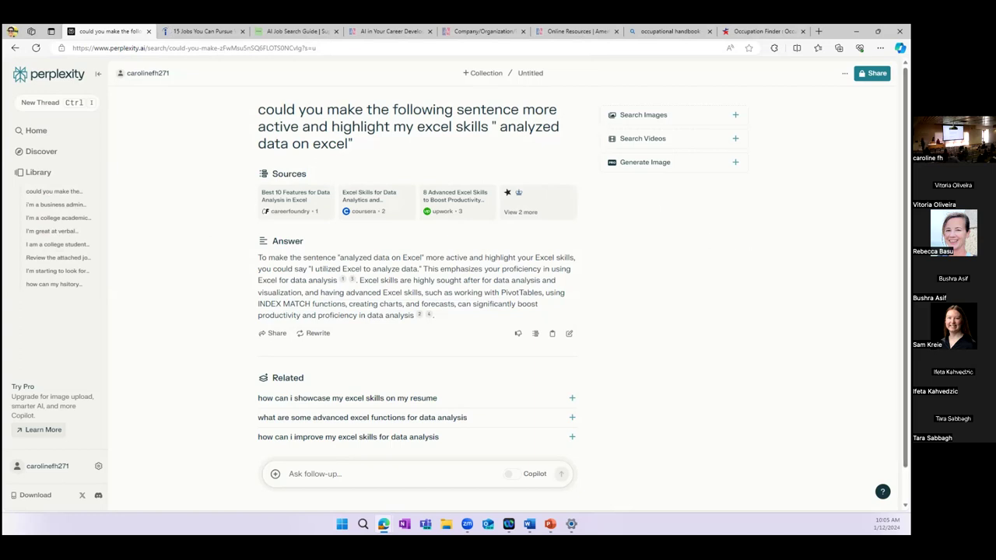
pyautogui.hotkey('alt', 'Tab')
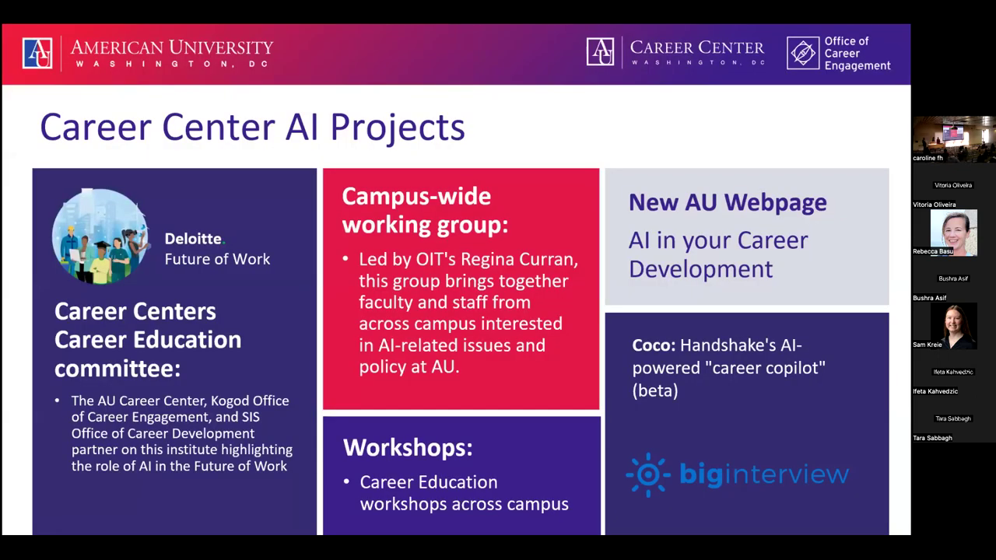